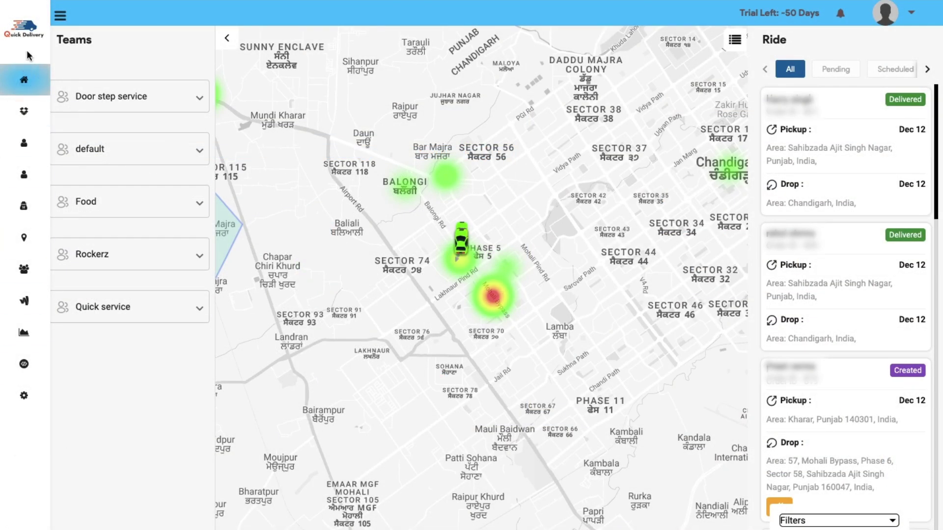
- Check the Door step service driver's available bookings from the map's car marker, assigning none
left_click(59, 16)
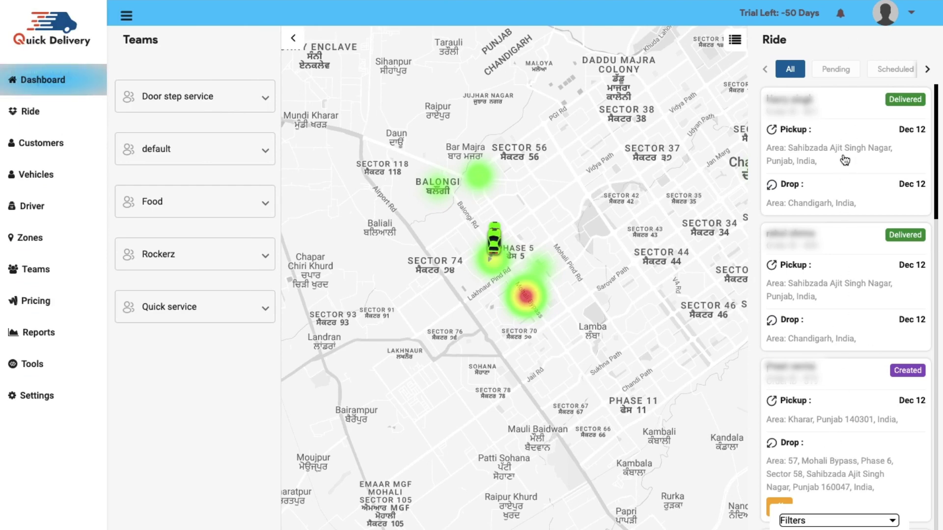
left_click(495, 237)
left_click(252, 96)
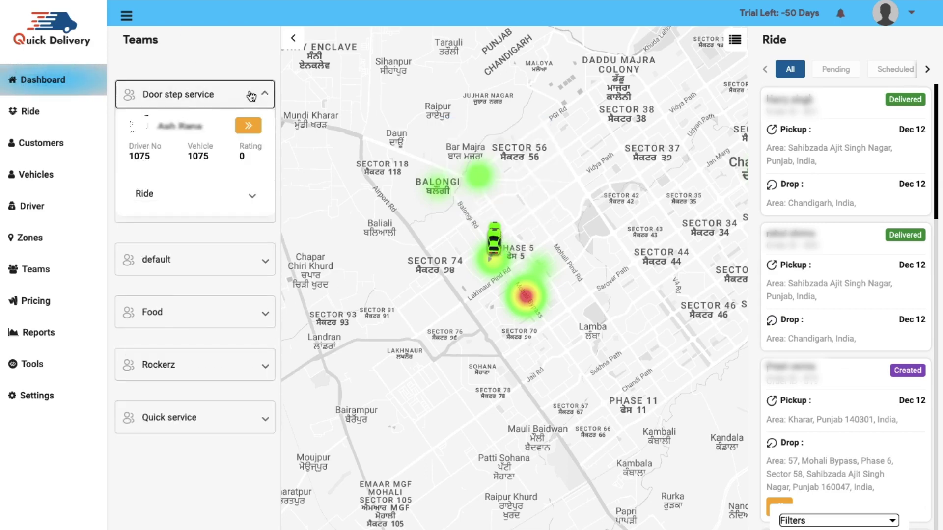
left_click(256, 129)
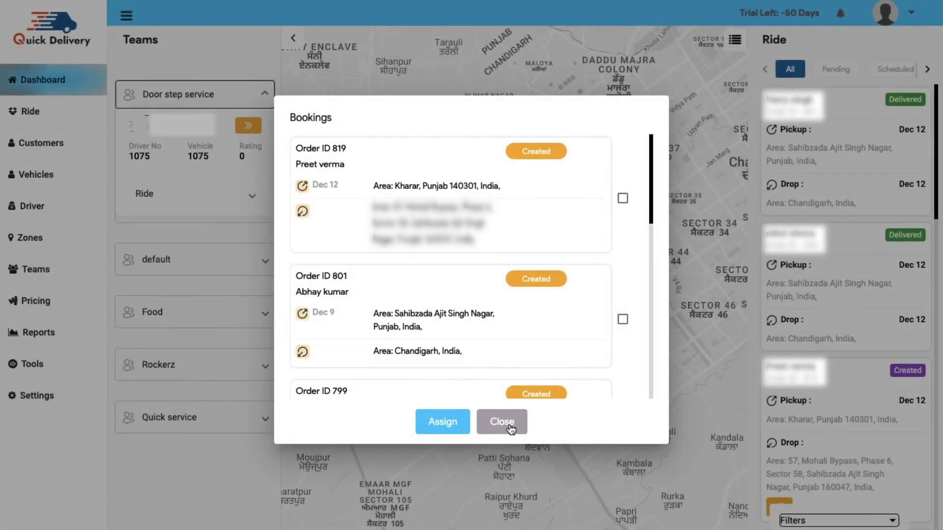
left_click(509, 423)
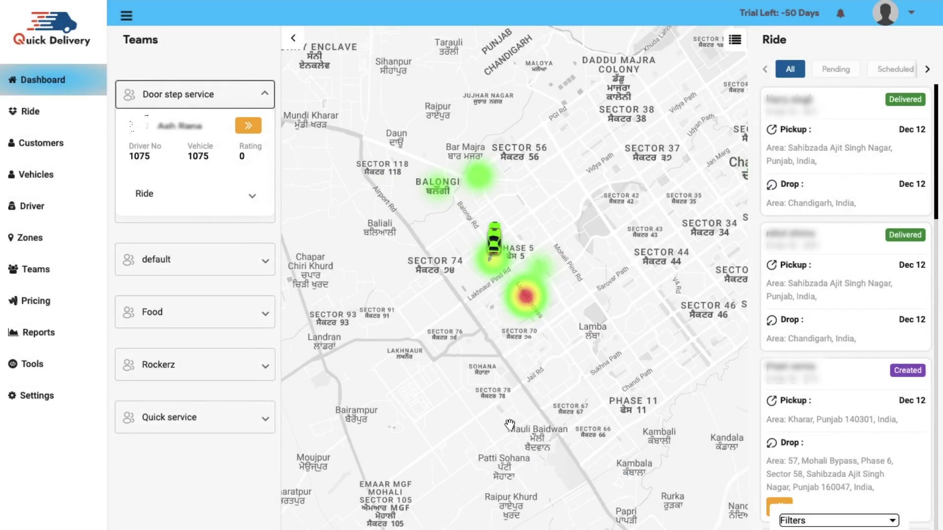
- View the personal profile page, then go to the Ride page
left_click(918, 15)
left_click(883, 47)
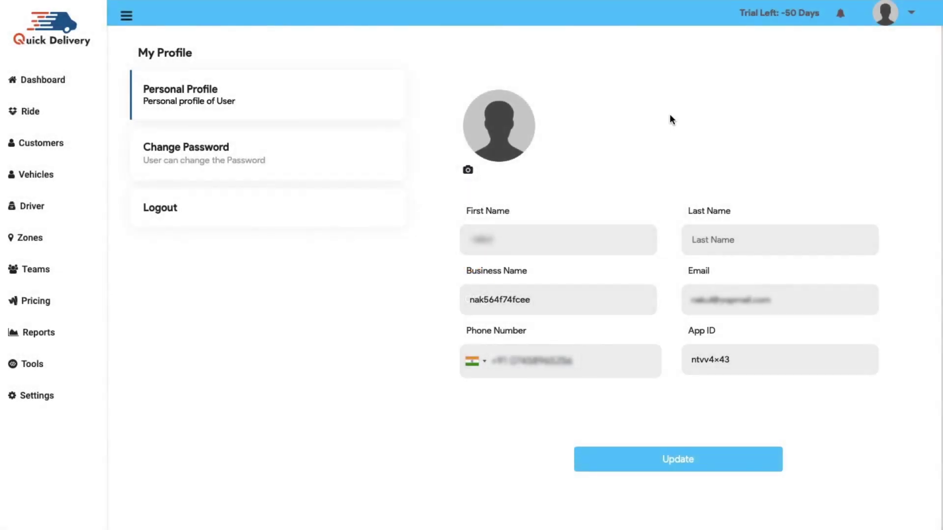
left_click(52, 103)
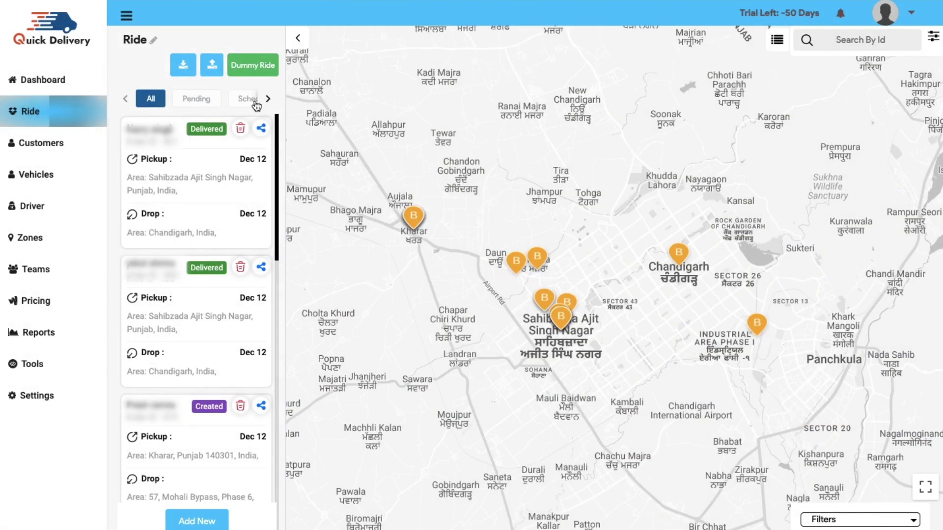
- Scroll the ride status tabs through to Completed, and cancel the Dummy Ride form unused
left_click(268, 101)
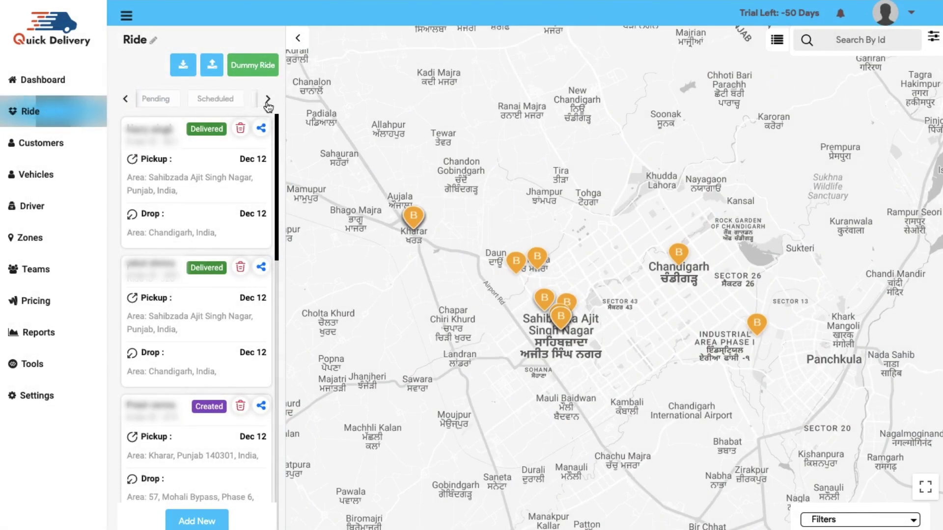
left_click(267, 101)
left_click(268, 101)
left_click(268, 101)
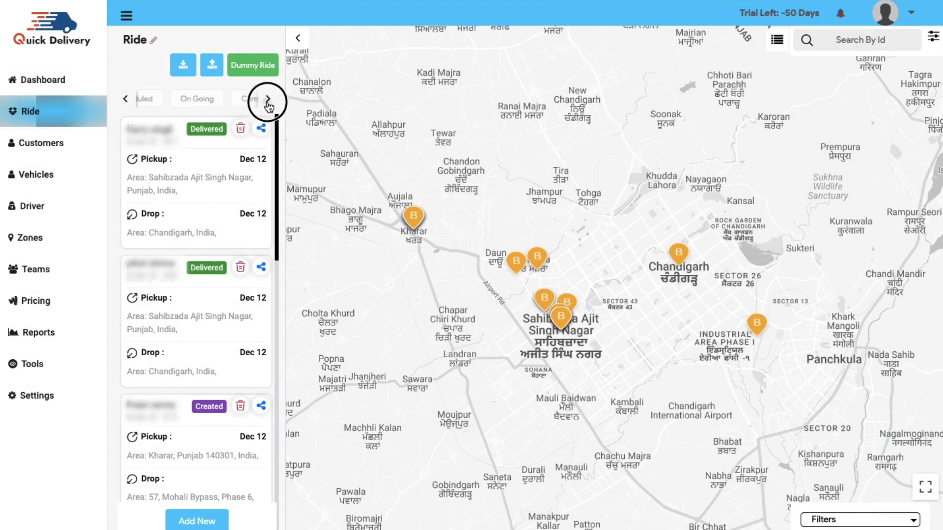
left_click(267, 100)
left_click(267, 101)
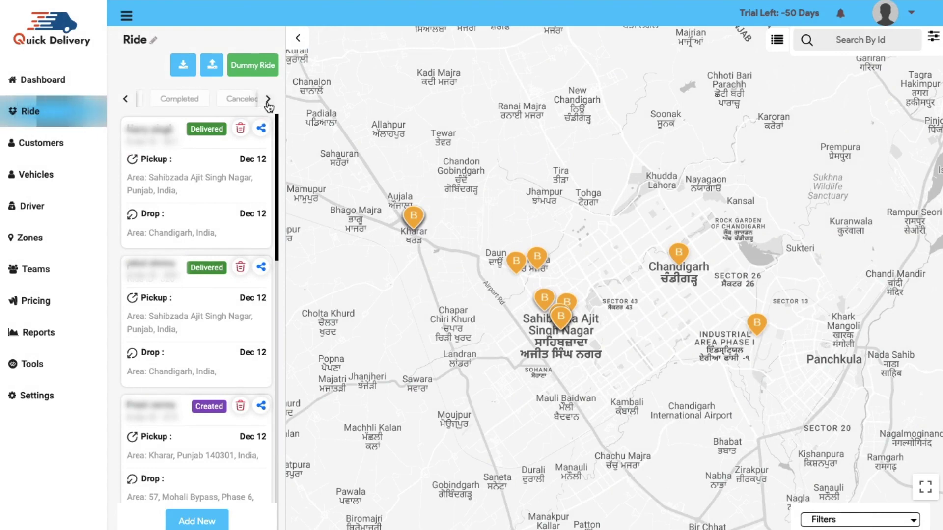
left_click(269, 67)
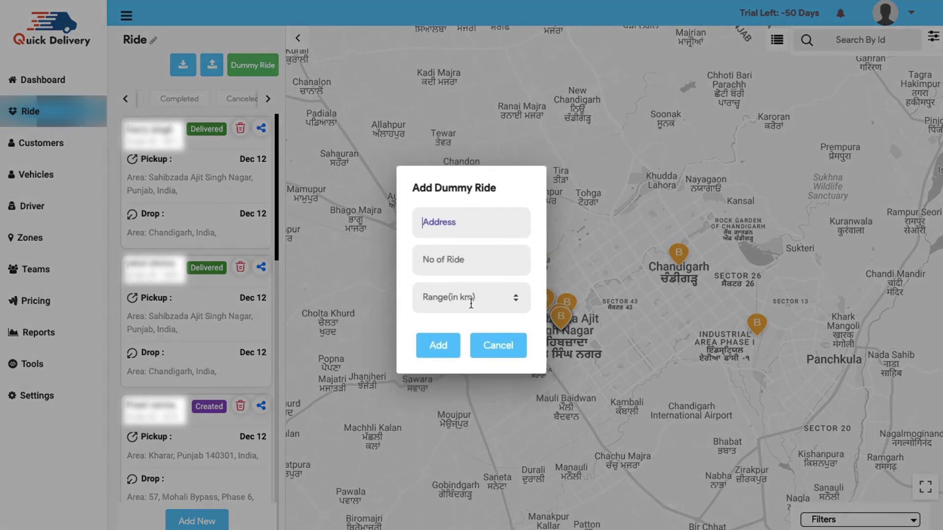
left_click(477, 348)
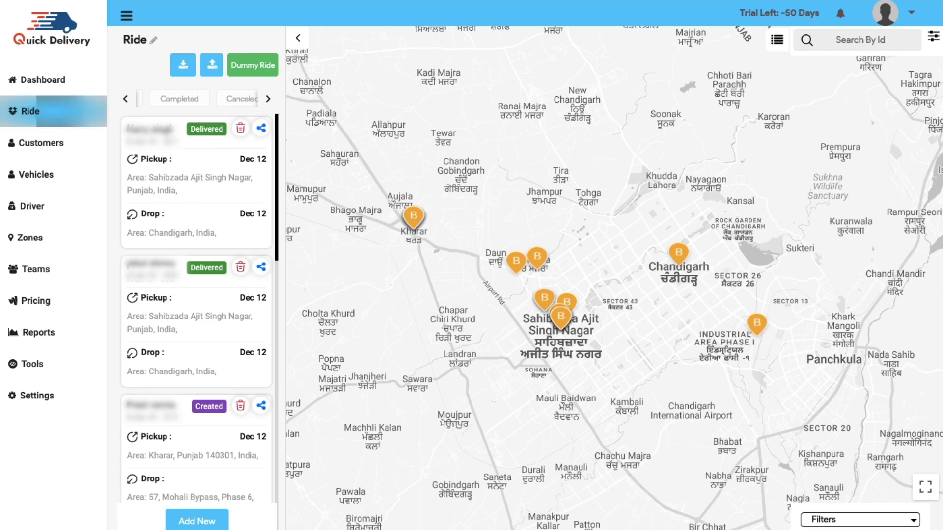
- Clear all ride filters, glance at the first ride's share options, and start a new ride
left_click(932, 43)
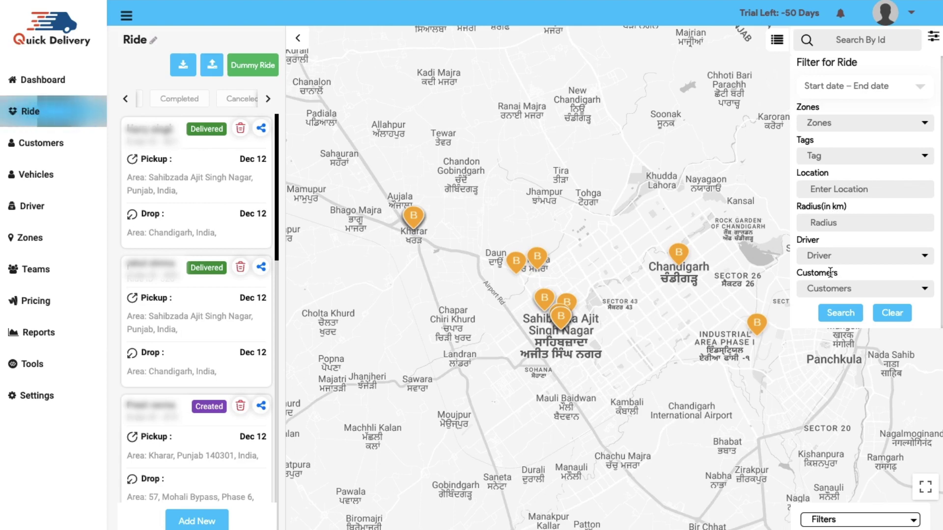
left_click(887, 317)
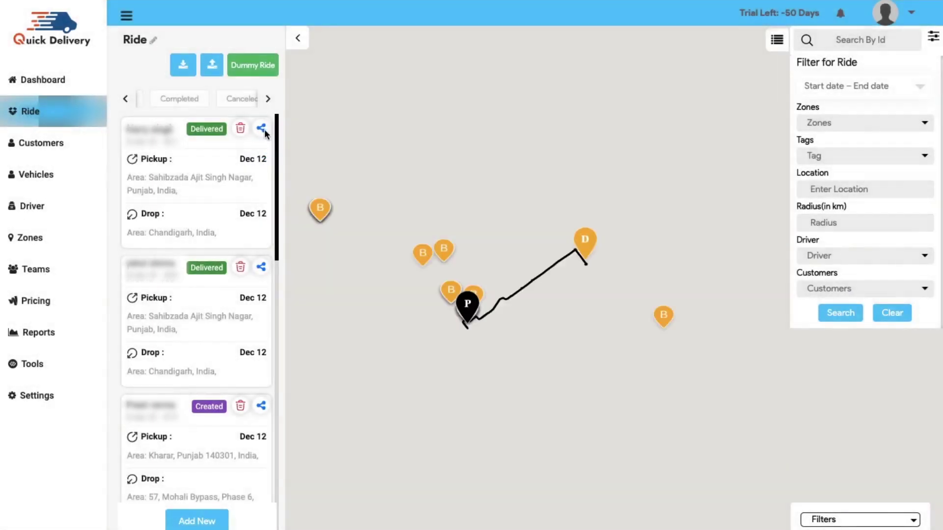
left_click(261, 129)
left_click(660, 291)
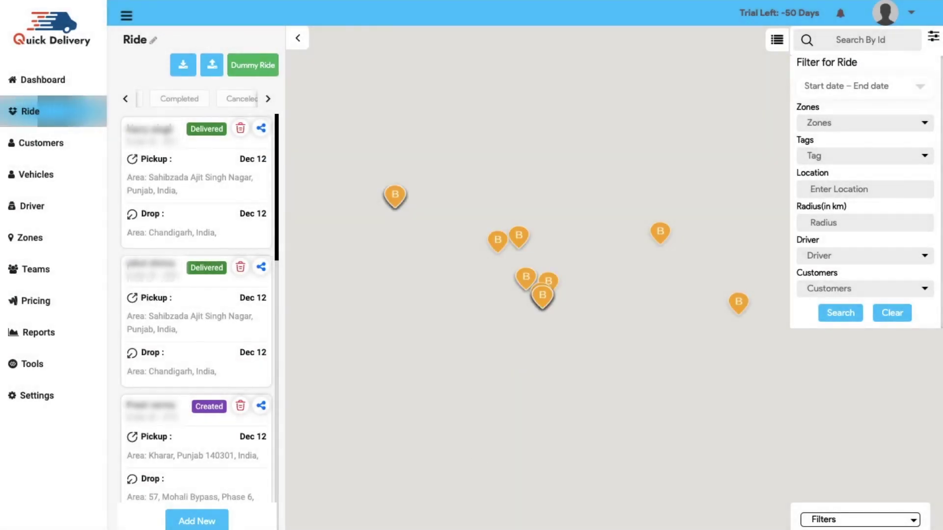
left_click(217, 523)
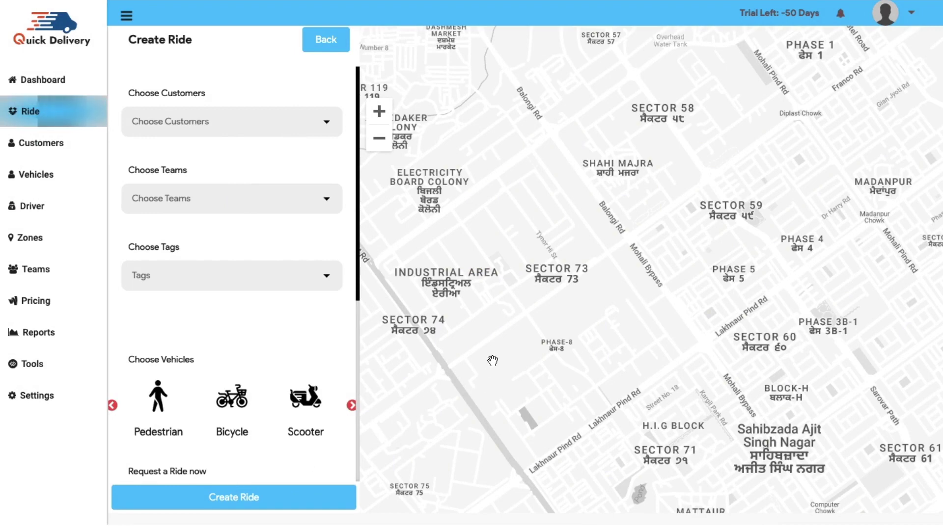
- Open Customers, preview the first customer's edit page and Add Customers form, changing nothing
left_click(85, 154)
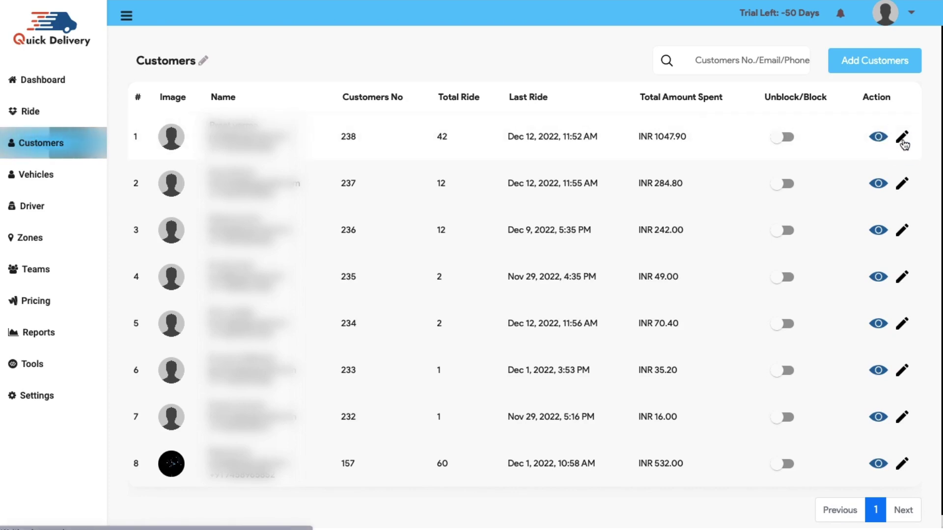
left_click(902, 137)
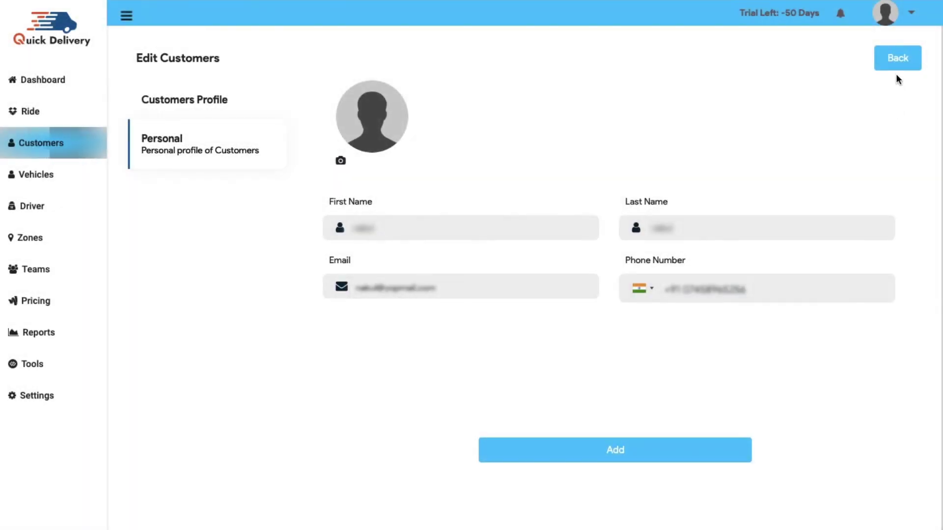
left_click(900, 61)
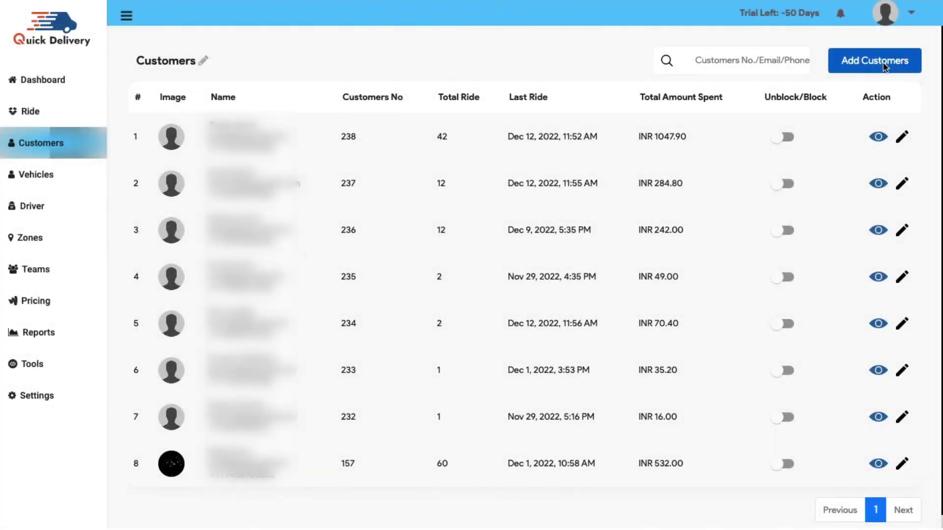
left_click(885, 67)
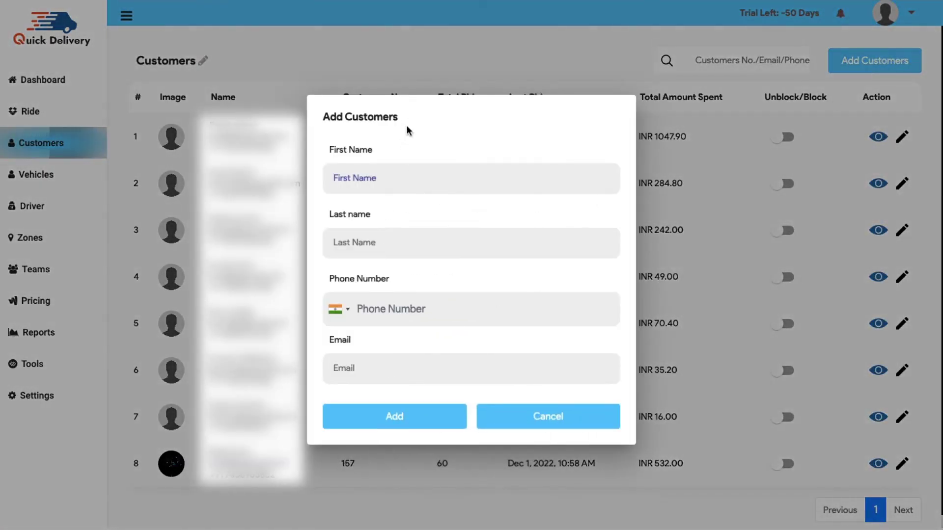
left_click(552, 415)
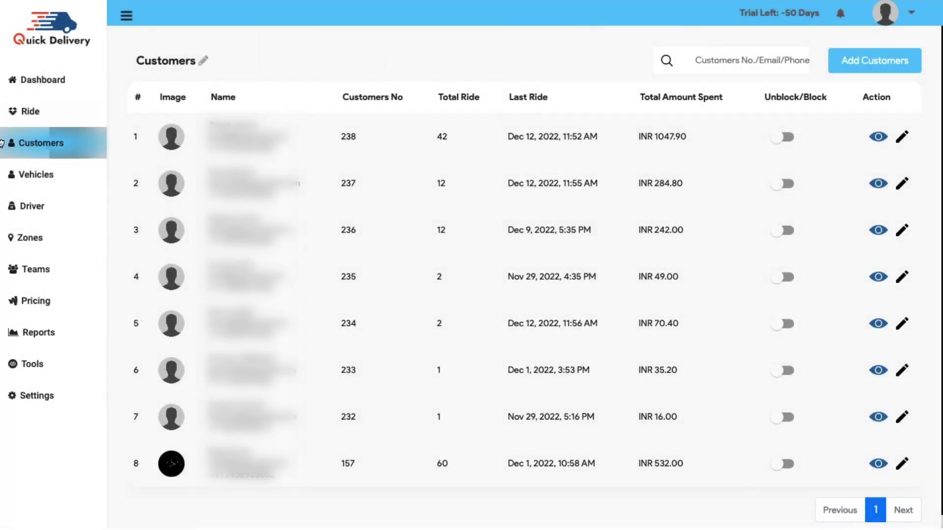
- Show the Vehicles list with Pedestrian, Bicycle, Scooter and SUV
left_click(17, 176)
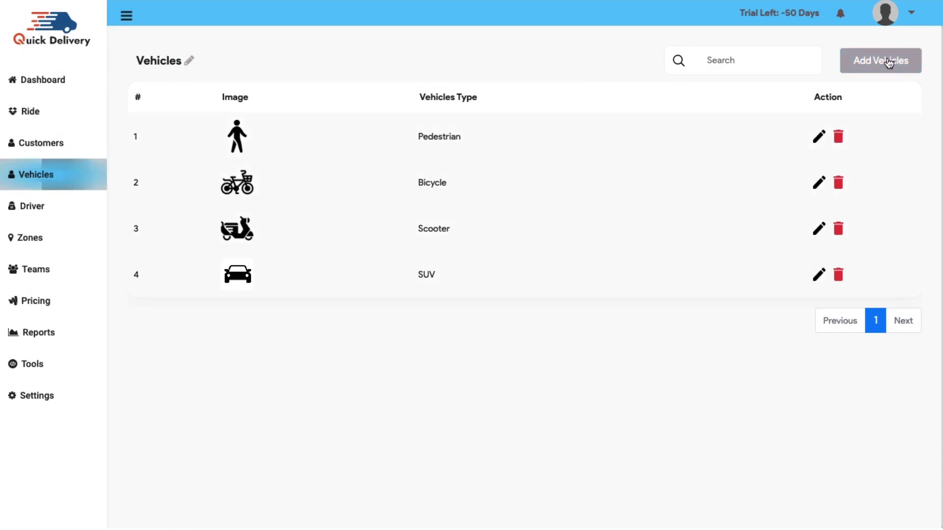
- Review the Driver list and bring up the Add Driver form
left_click(78, 216)
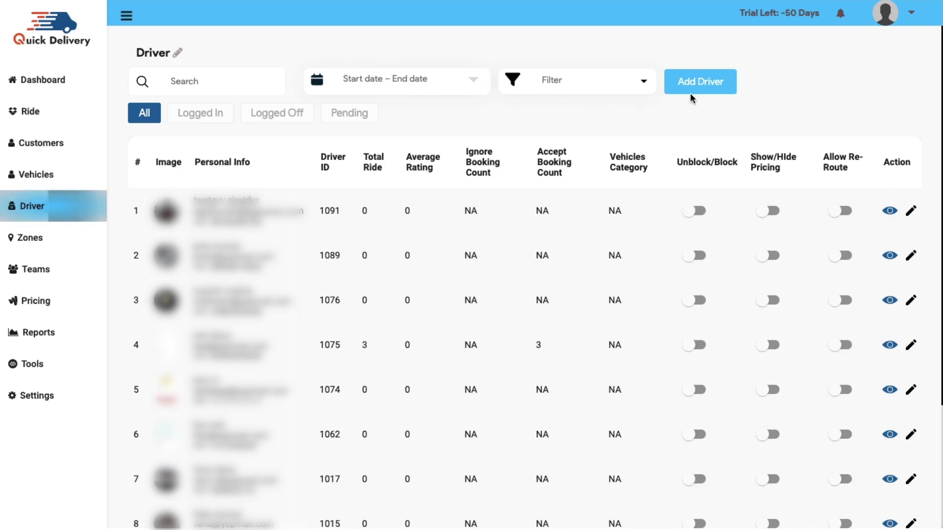
left_click(708, 97)
left_click(49, 248)
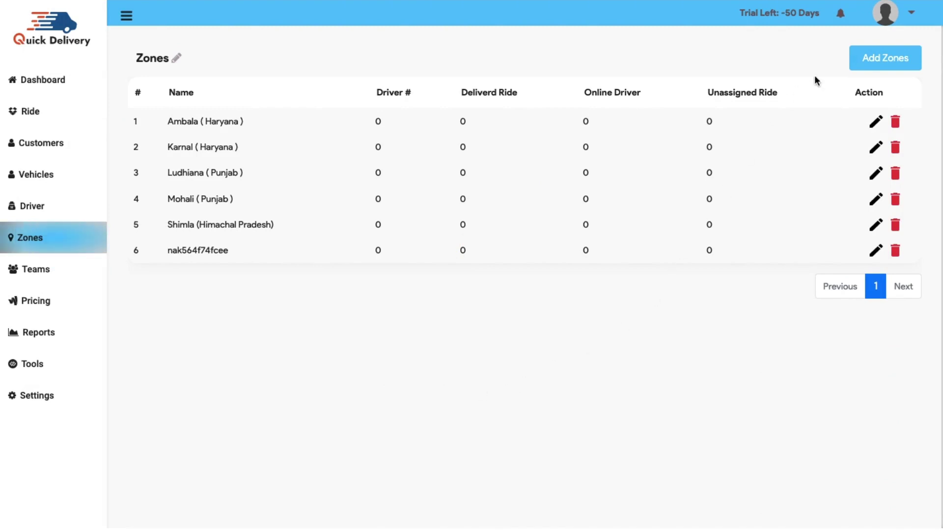
left_click(863, 65)
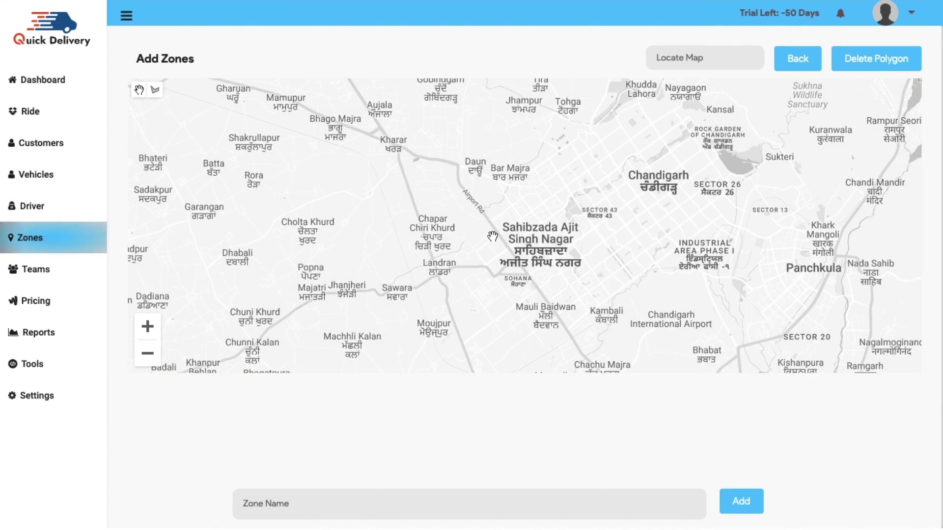
left_click(798, 60)
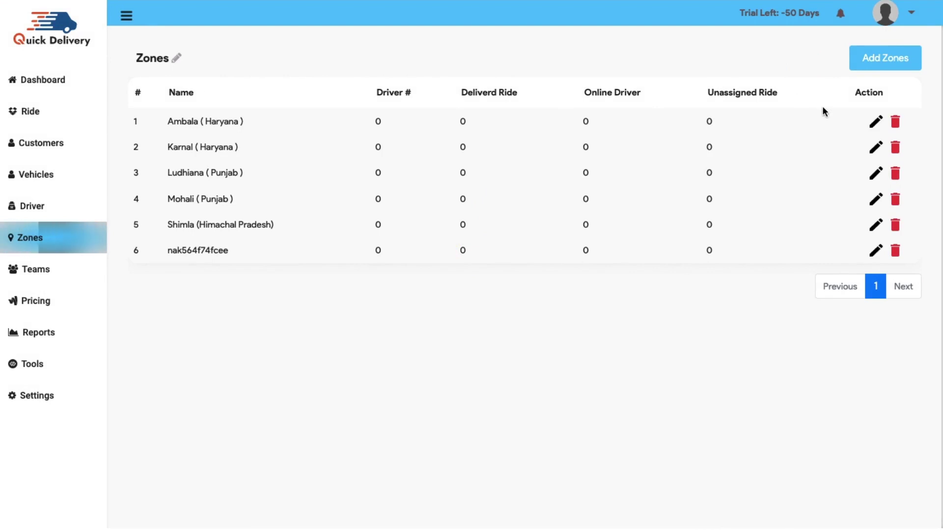
- Open Teams, preview the Add Teams form, and close it without adding a team
left_click(88, 283)
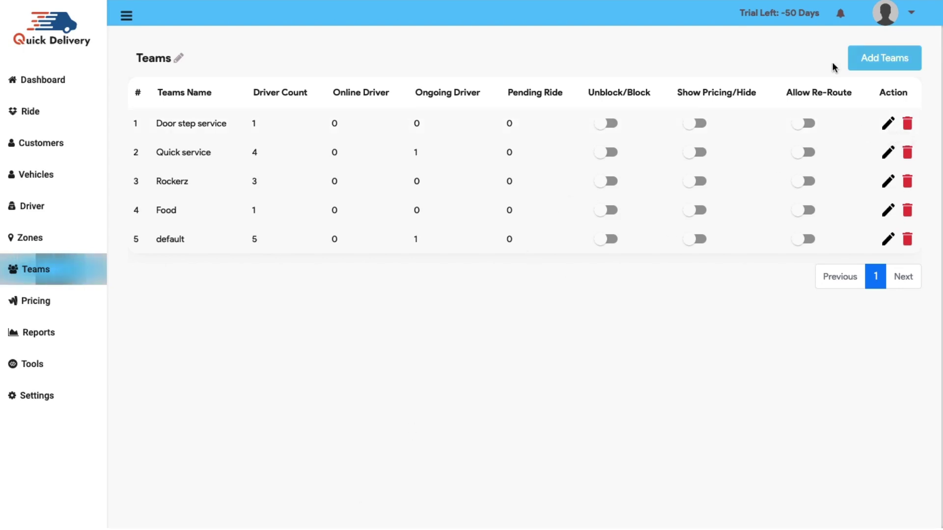
left_click(871, 64)
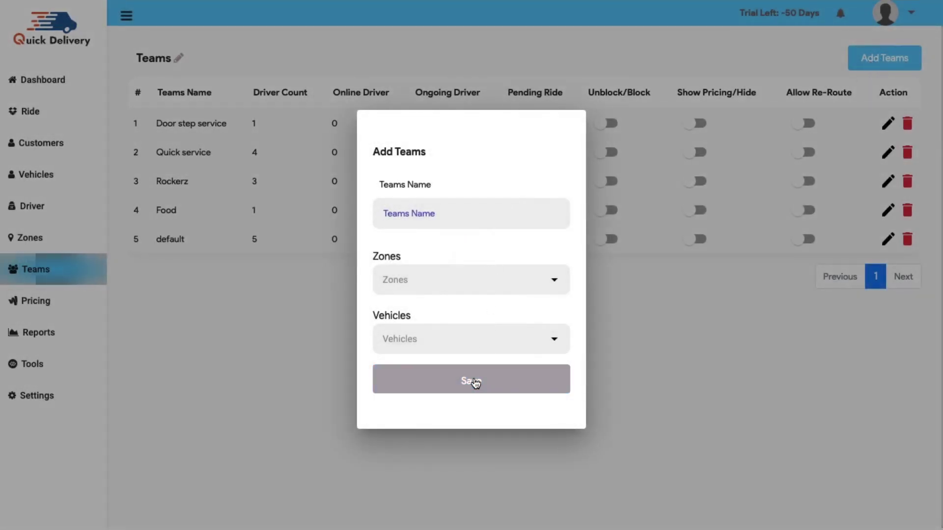
left_click(679, 337)
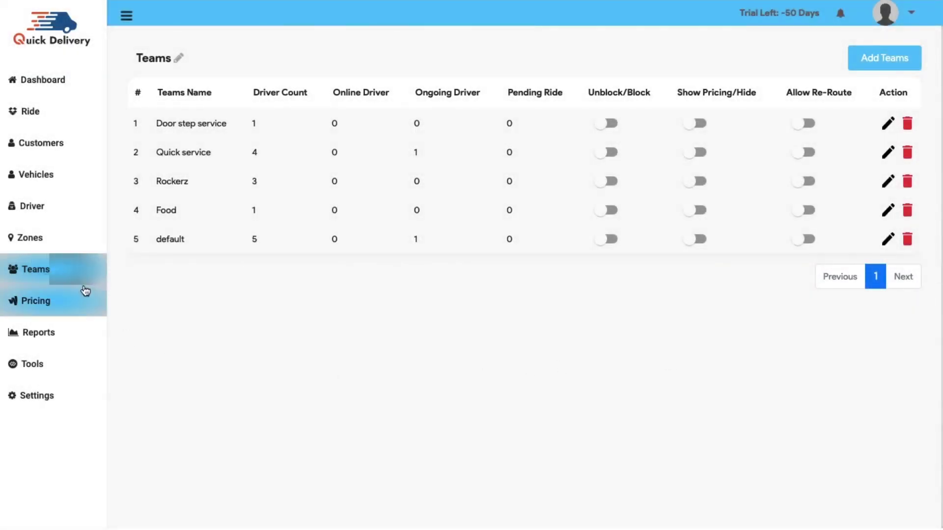
- Open Pricing with its single Tax rule and bring up the blank Add Pricing form
left_click(73, 294)
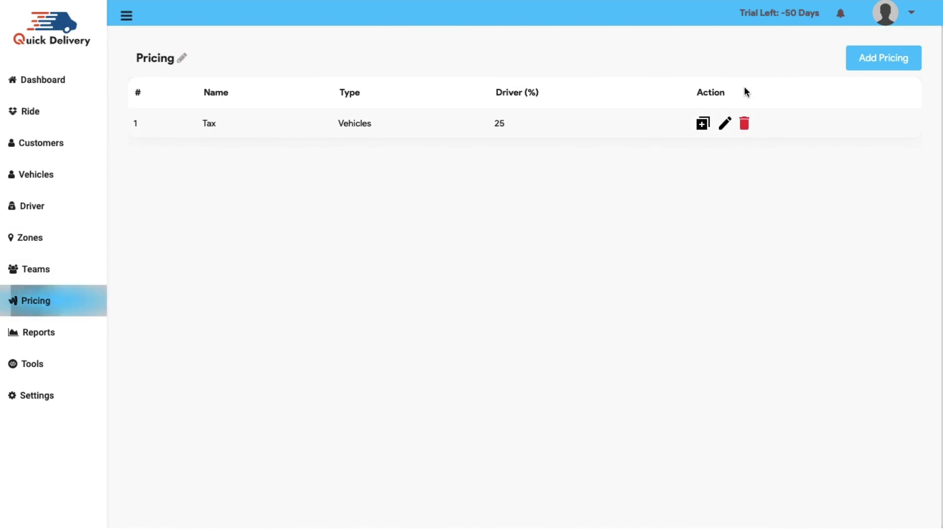
left_click(906, 58)
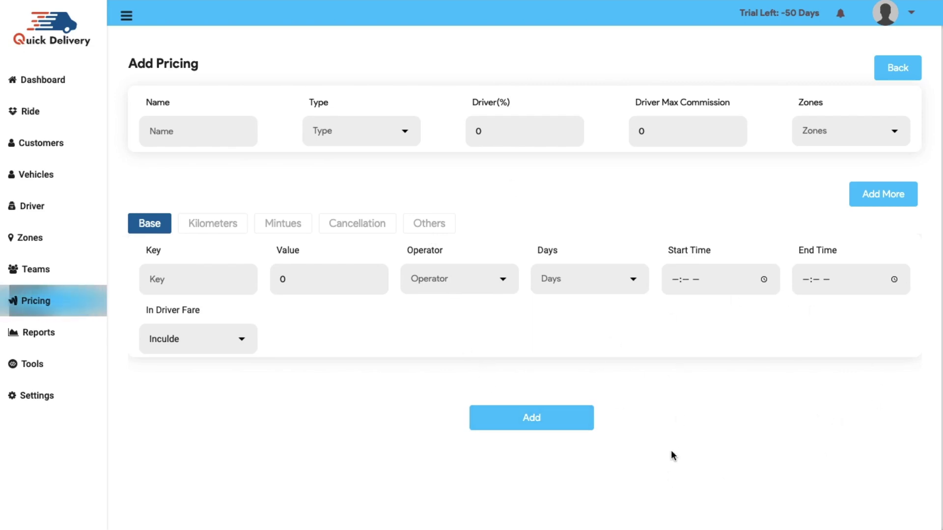
- Return to the Pricing list, then show the Driver Payouts report for seven drivers
key("alt+Left")
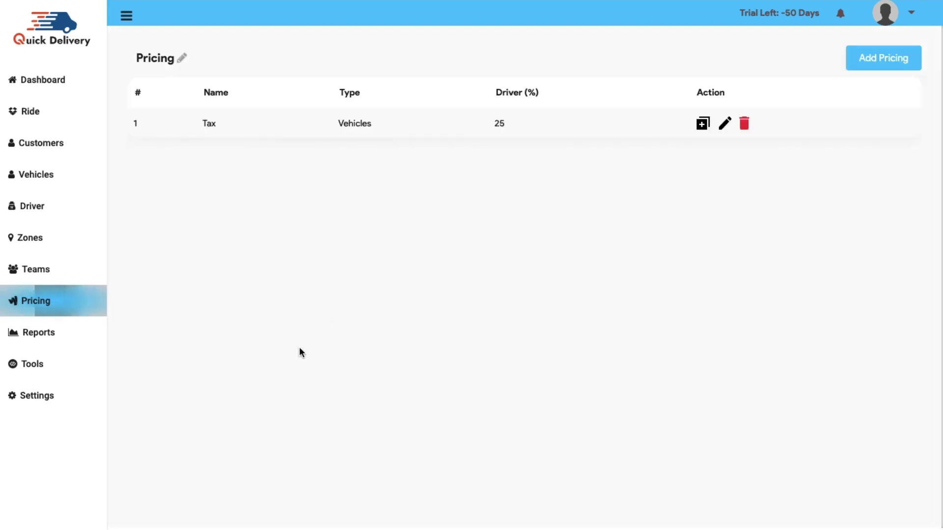
left_click(55, 335)
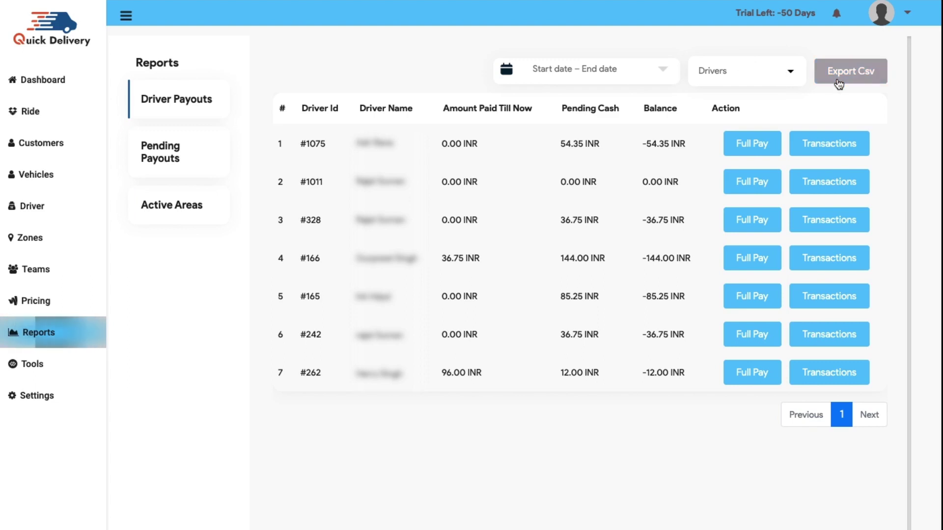
- Show the Basic, Standard and Premium subscription plans, then check the Surcharge rules
left_click(78, 376)
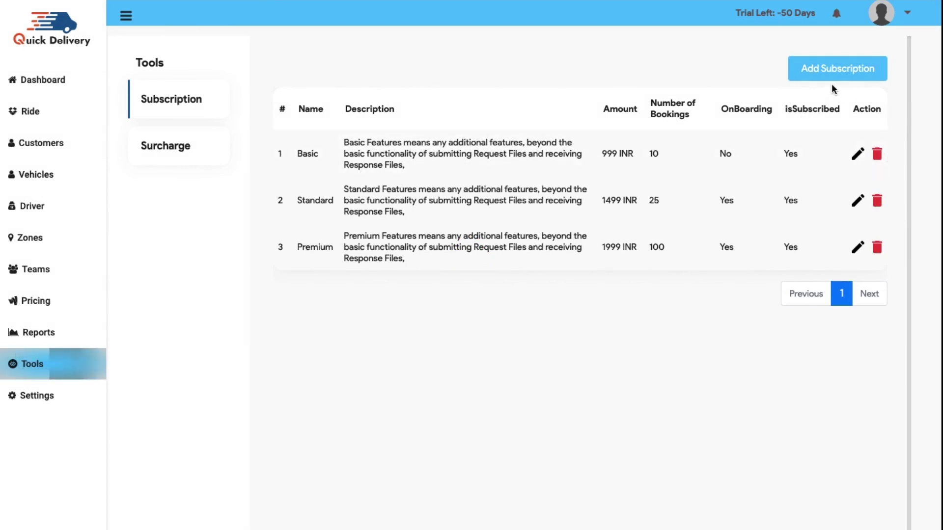
left_click(190, 162)
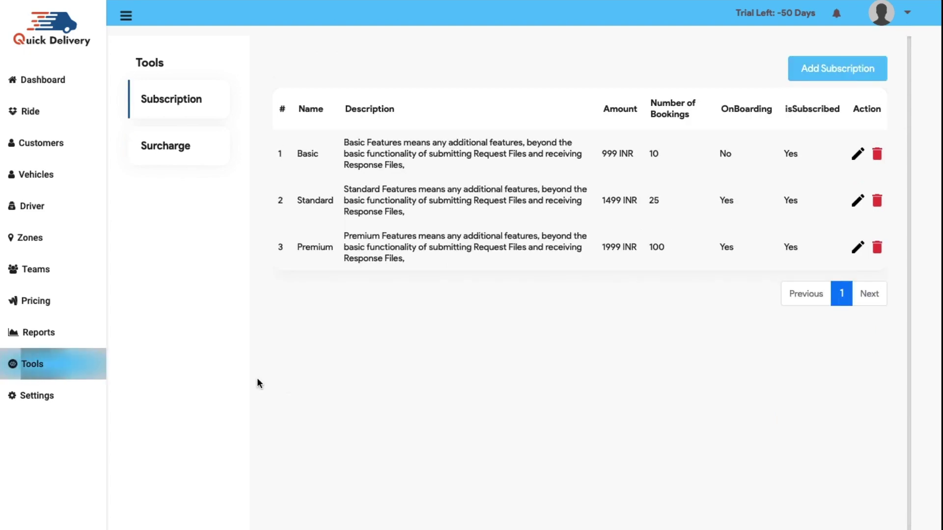
- Review General Settings, then show the Customize page with App Name, Logo, Splash, Login and Signup images
left_click(42, 399)
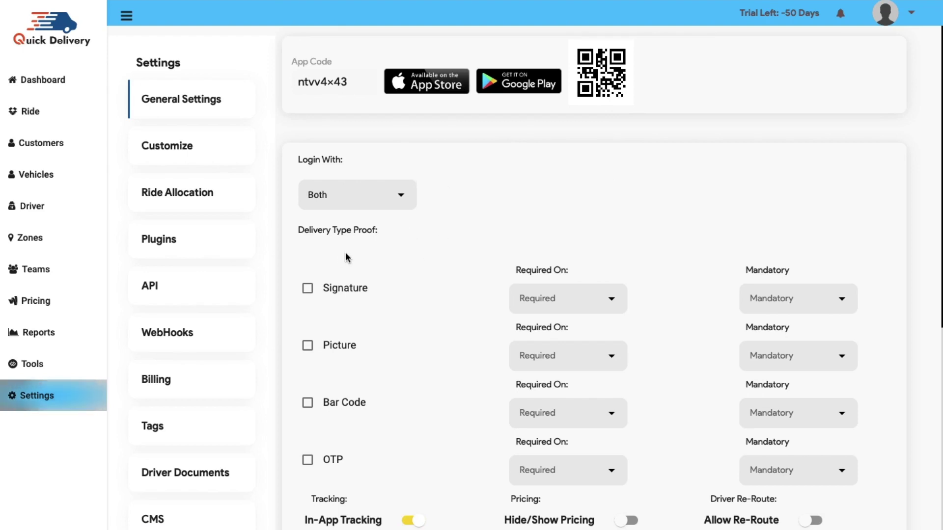
scroll(346, 252, "down", 5)
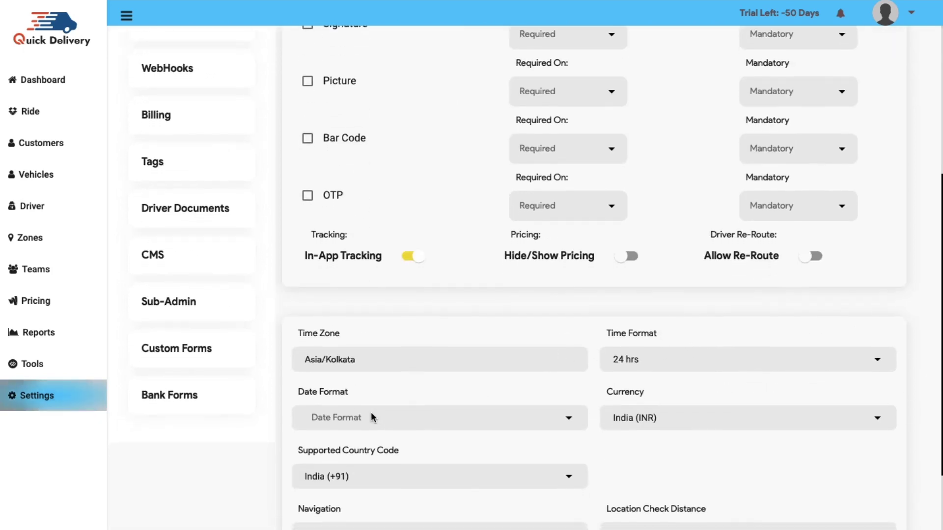
scroll(535, 474, "down", 1)
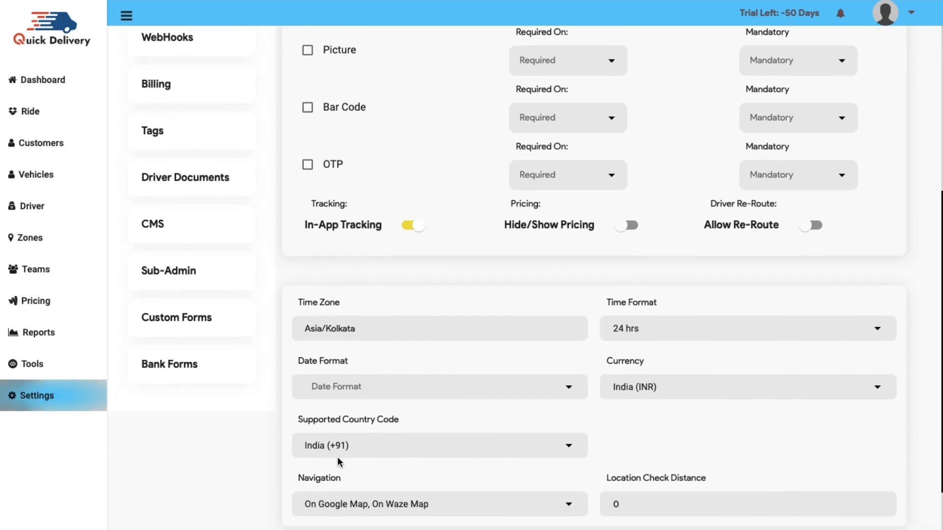
scroll(400, 453, "down", 3)
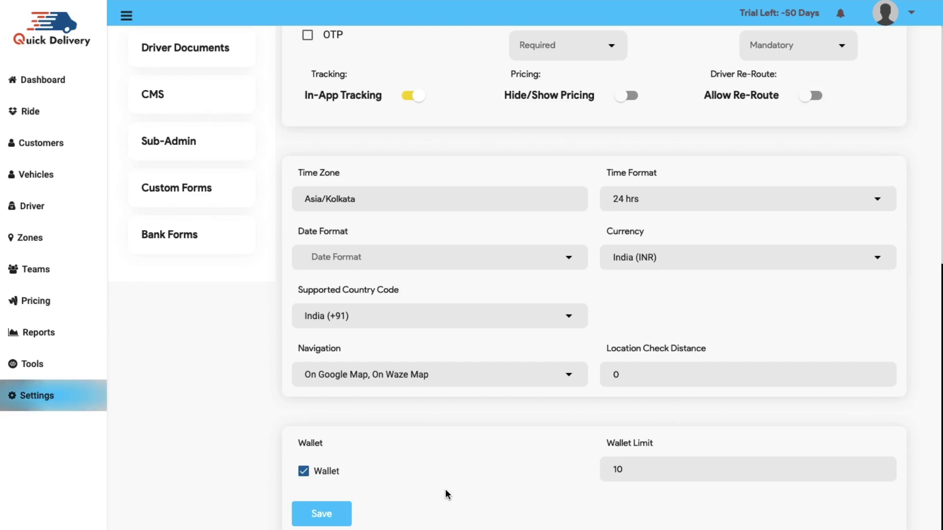
scroll(445, 484, "up", 10)
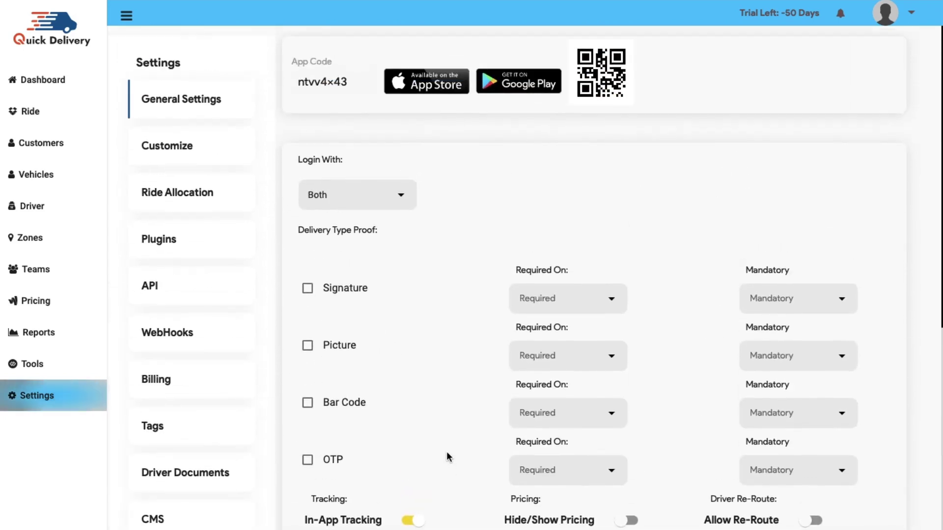
left_click(203, 155)
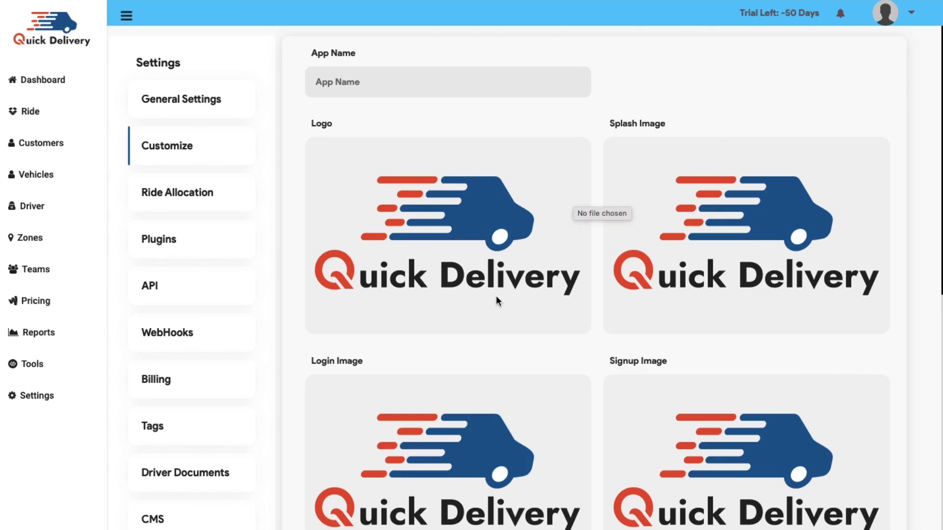
scroll(500, 373, "down", 10)
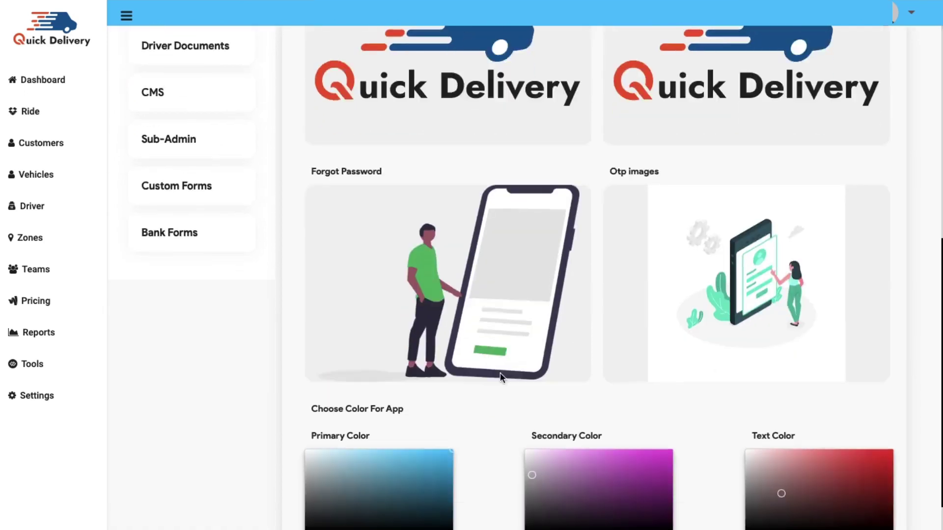
scroll(500, 373, "down", 2)
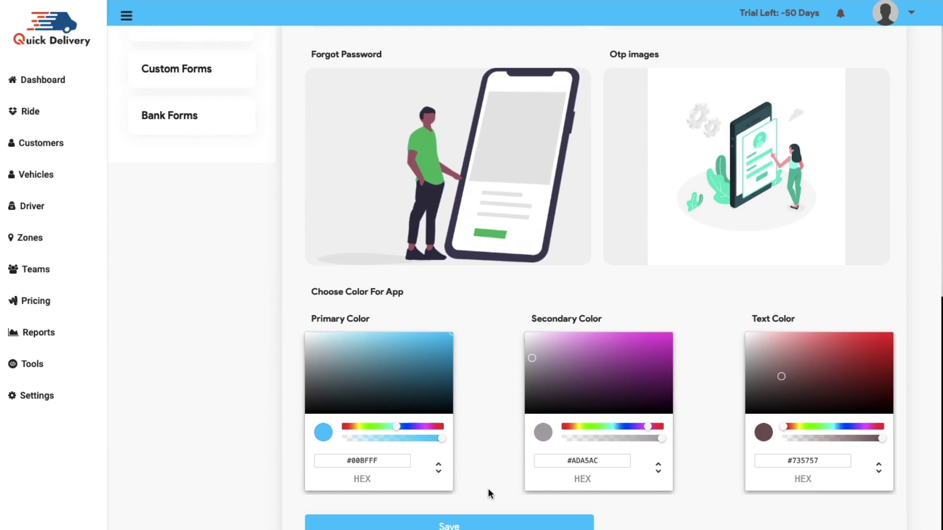
scroll(419, 347, "up", 10)
- Show Ride Allocation settings: Nearest Available allocation with a 30-second assignment time
left_click(200, 201)
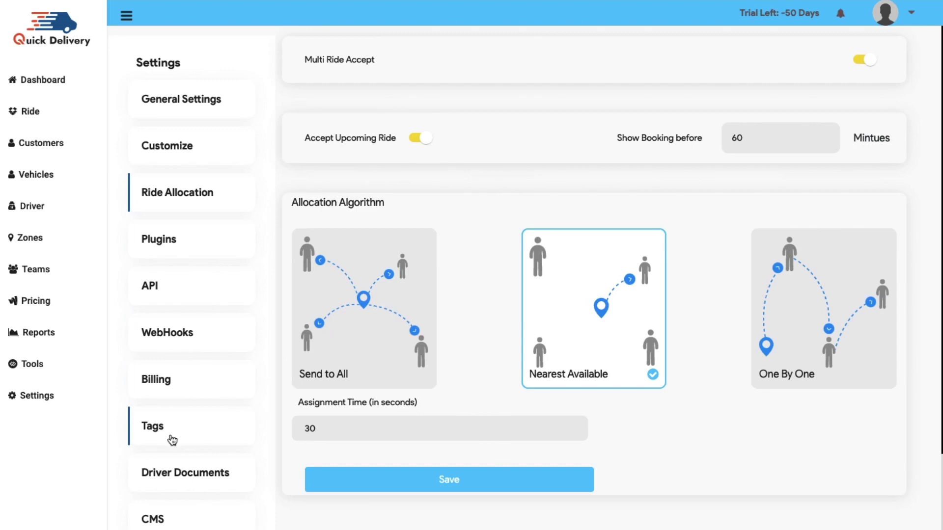
- Show Driver Documents settings listing the DI, DL, RC and driverAdded requirements
left_click(178, 489)
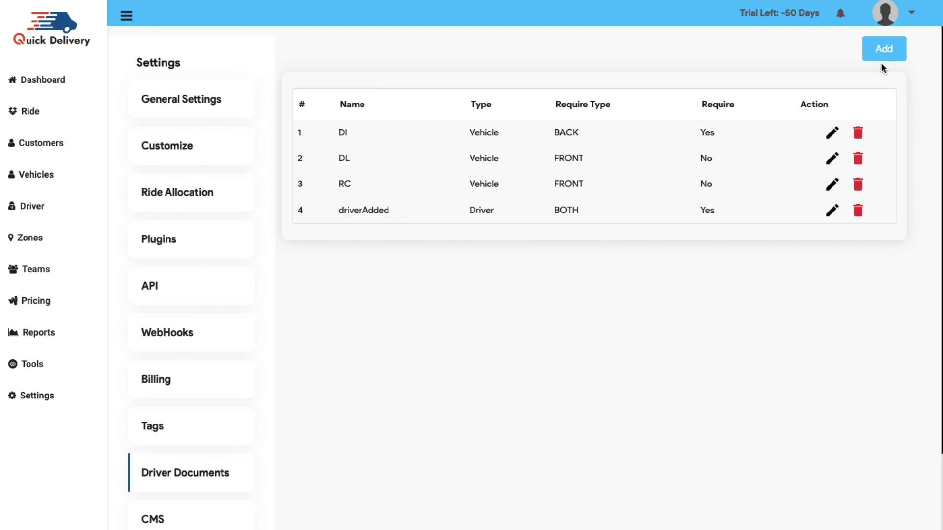
- View the Privacy And Policy CMS text, then bring up a blank Add CMS form
left_click(179, 518)
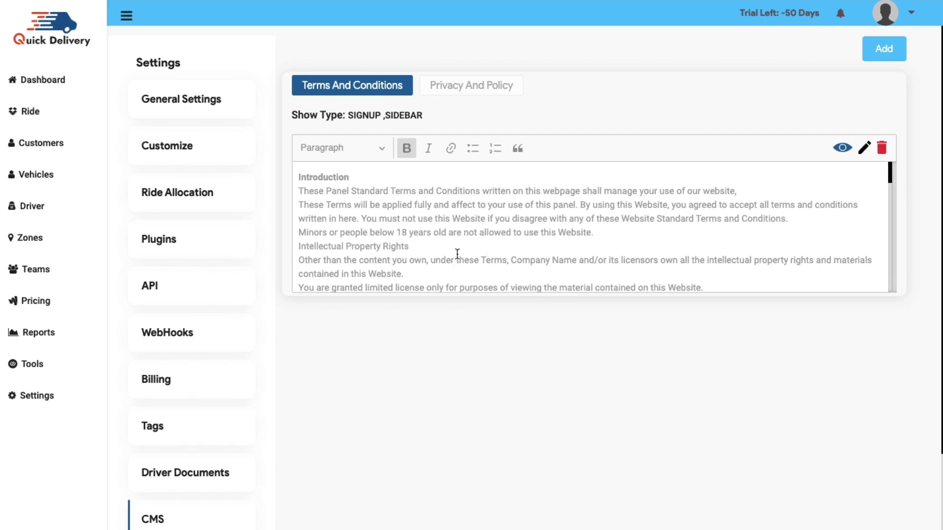
left_click(506, 95)
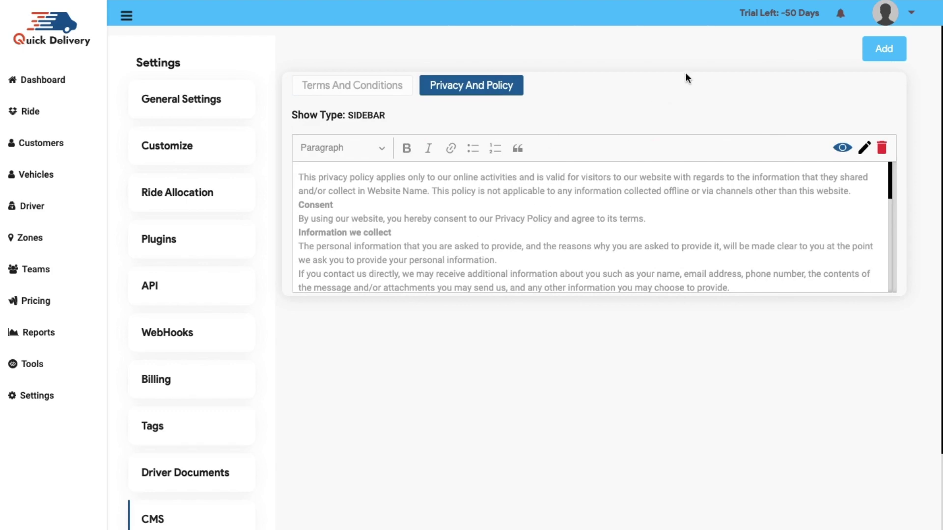
left_click(884, 48)
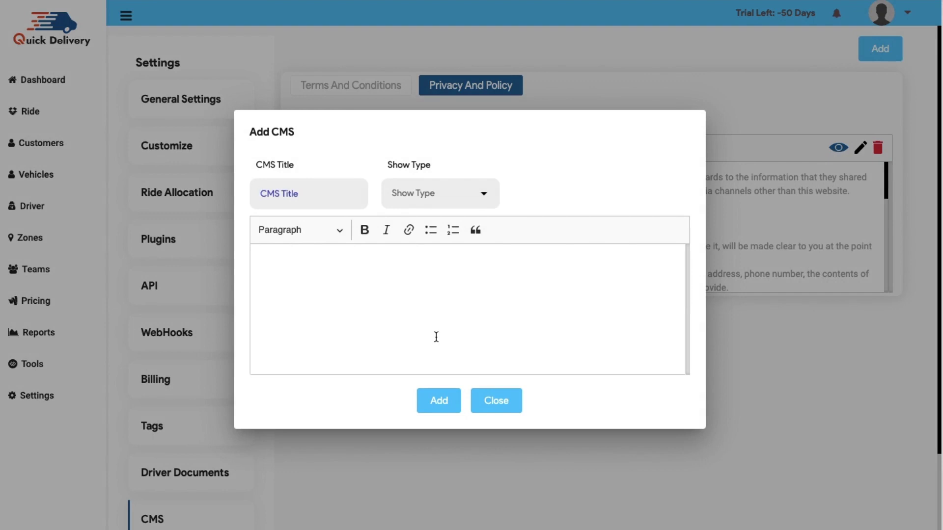
- Dismiss the Add CMS form and view Manage Access with its two active SubAdmin accounts
left_click(497, 411)
scroll(151, 475, "down", 3)
left_click(197, 455)
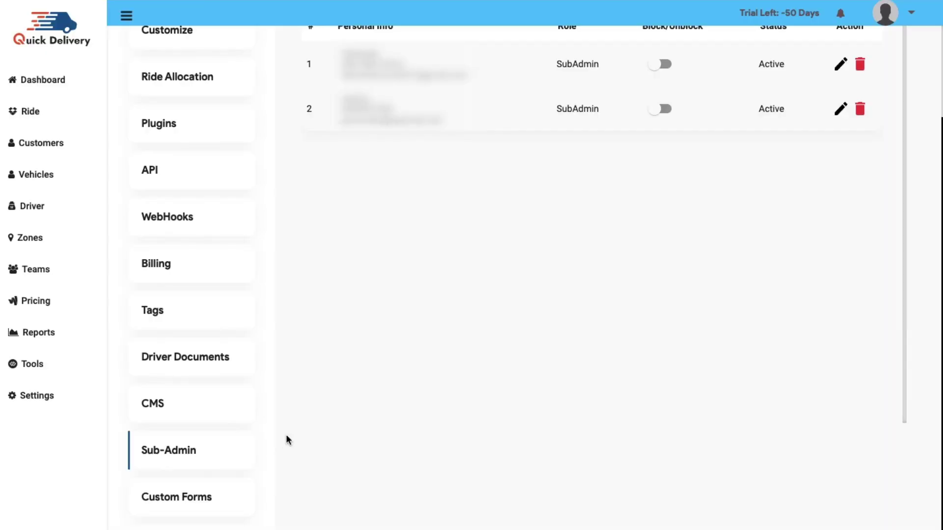
scroll(447, 260, "down", 1)
scroll(448, 257, "up", 3)
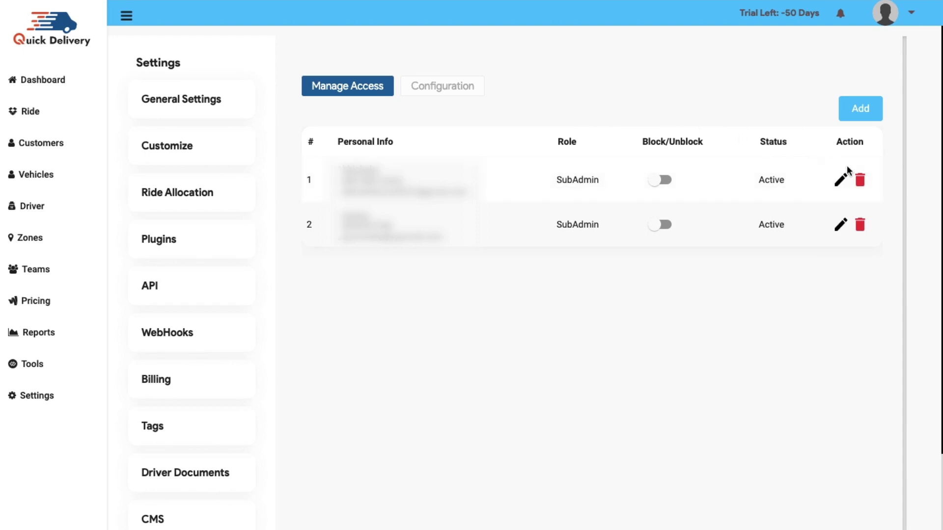
scroll(227, 467, "down", 3)
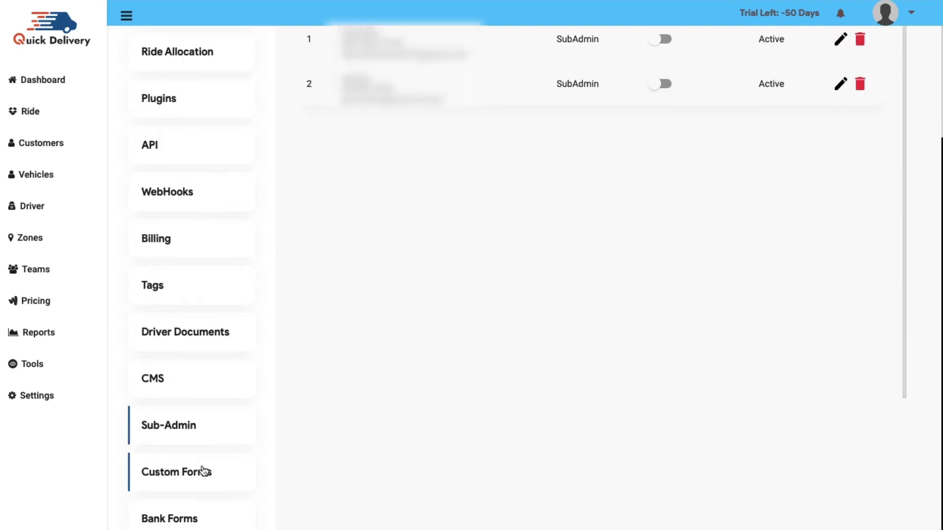
- Go to Custom Forms and look over the empty Sign Up Form and its field properties
left_click(204, 471)
scroll(532, 308, "down", 3)
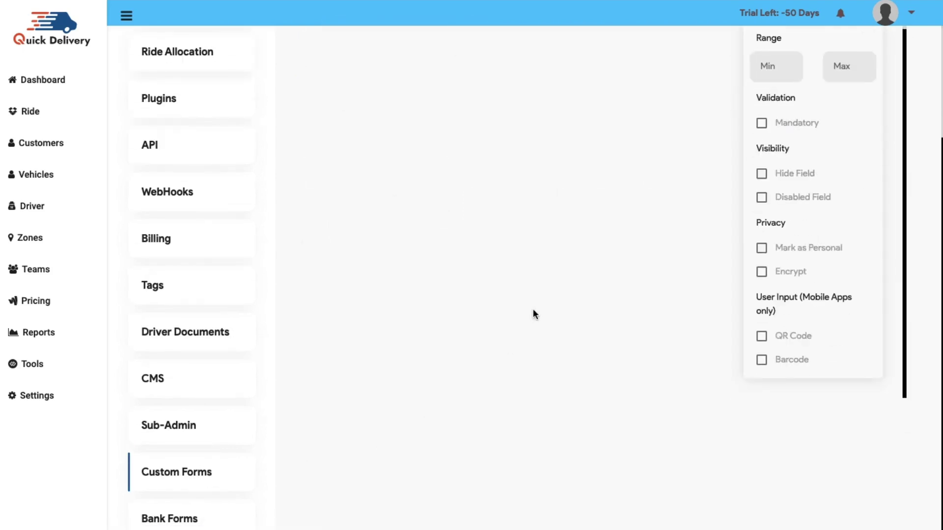
scroll(527, 102, "up", 5)
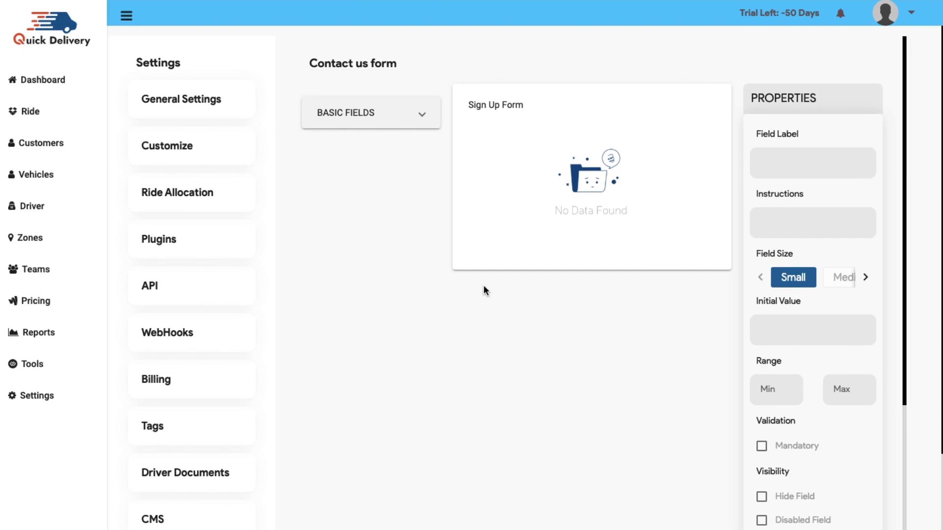
scroll(183, 432, "down", 3)
- Show Bank Forms fields: Account Holder Name (Text), Account Number and IFSC (Number), all required
left_click(190, 526)
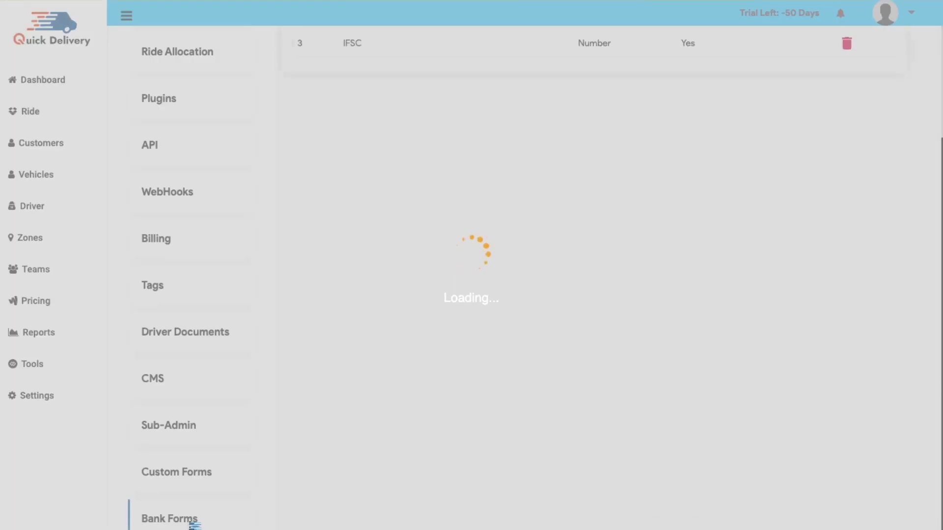
scroll(487, 177, "up", 3)
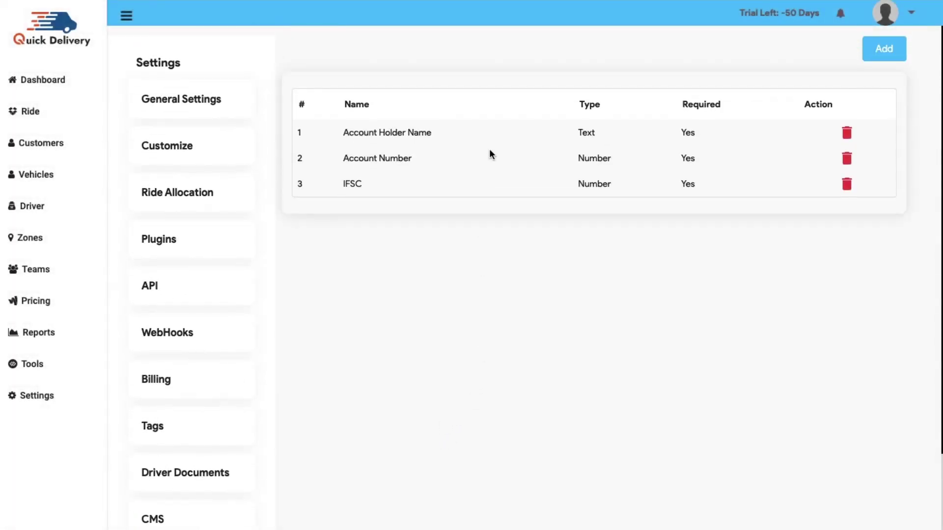